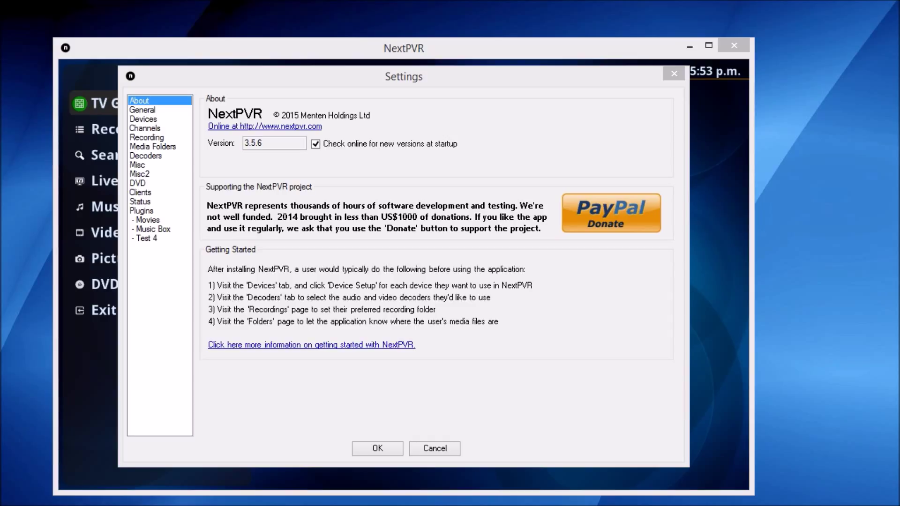
Open Analog Recorder Settings for the WinTV HVR-950 Capture device from the Devices list.
{"action": "left_click", "coordinate": [147, 119]}
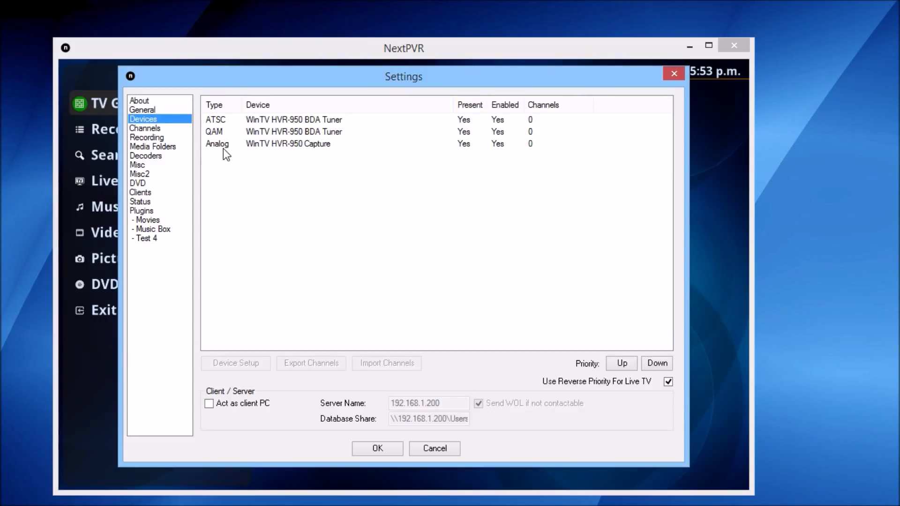
{"action": "left_click", "coordinate": [226, 121]}
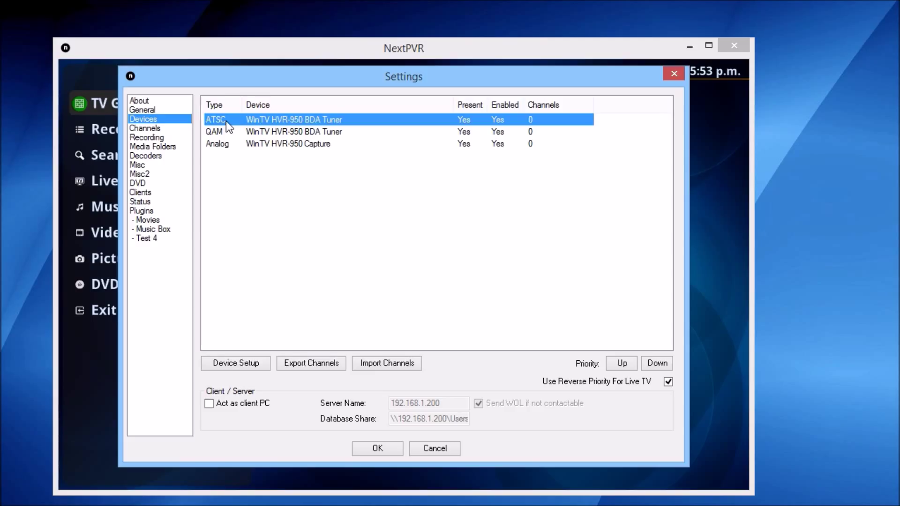
{"action": "left_click", "coordinate": [226, 136]}
{"action": "left_click", "coordinate": [230, 148]}
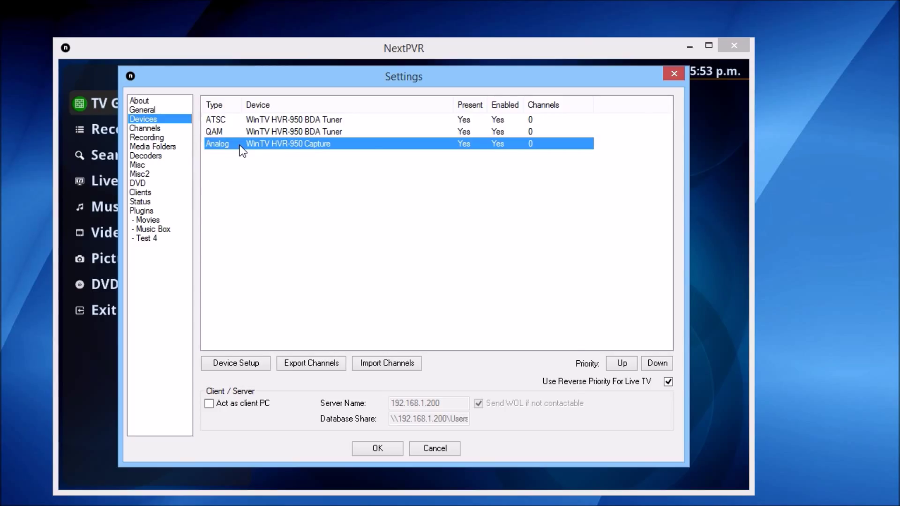
{"action": "double_click", "coordinate": [240, 146]}
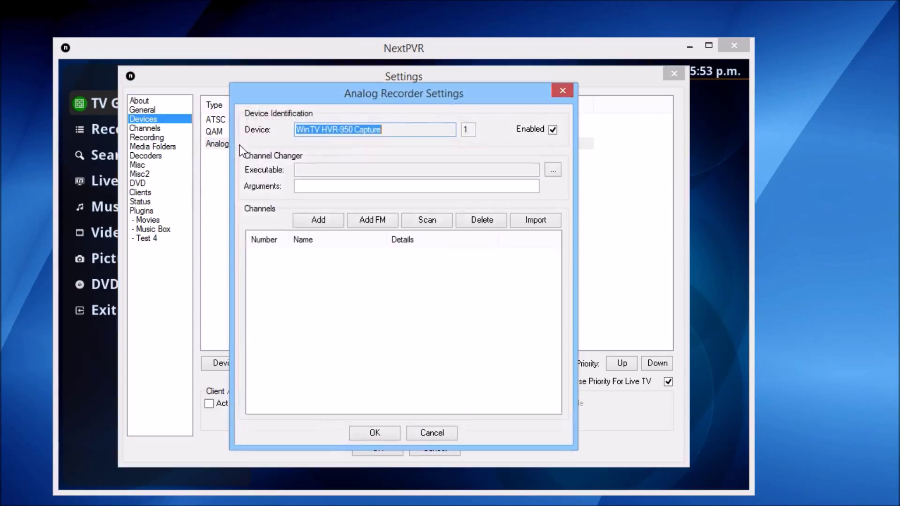
Start a channel import with Schedules Direct as the EPG source and open lineup management.
{"action": "left_click", "coordinate": [542, 223]}
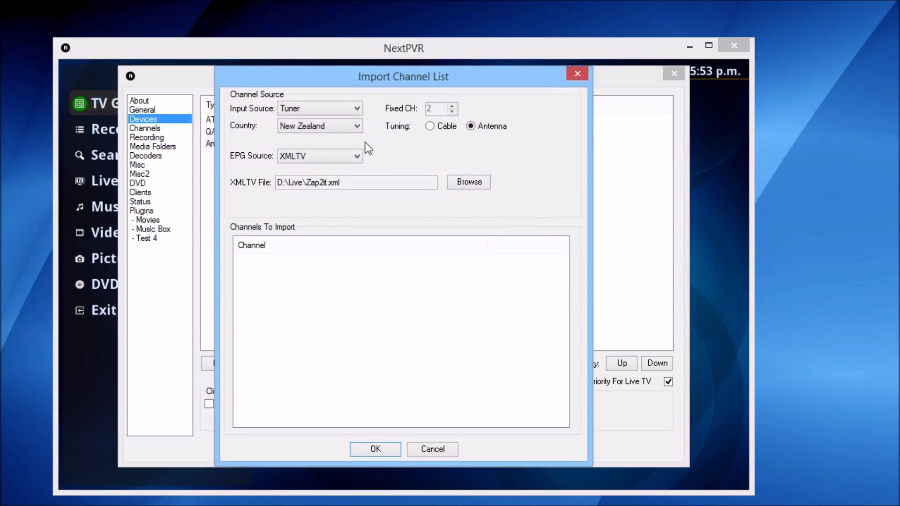
{"action": "left_click", "coordinate": [355, 155]}
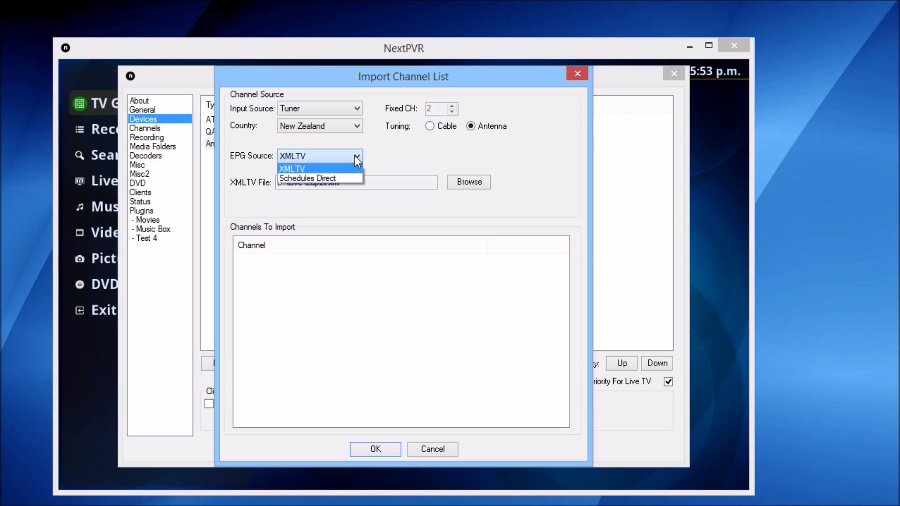
{"action": "left_click", "coordinate": [342, 179]}
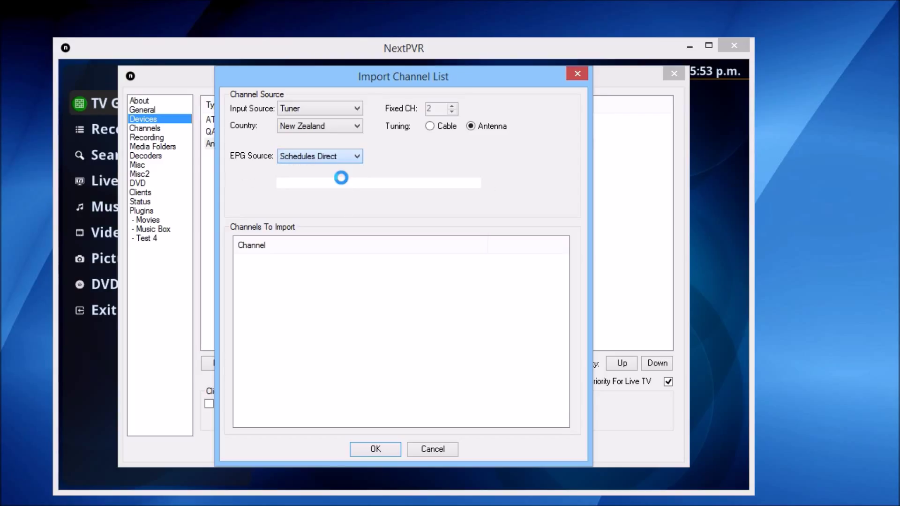
{"action": "left_click", "coordinate": [403, 185]}
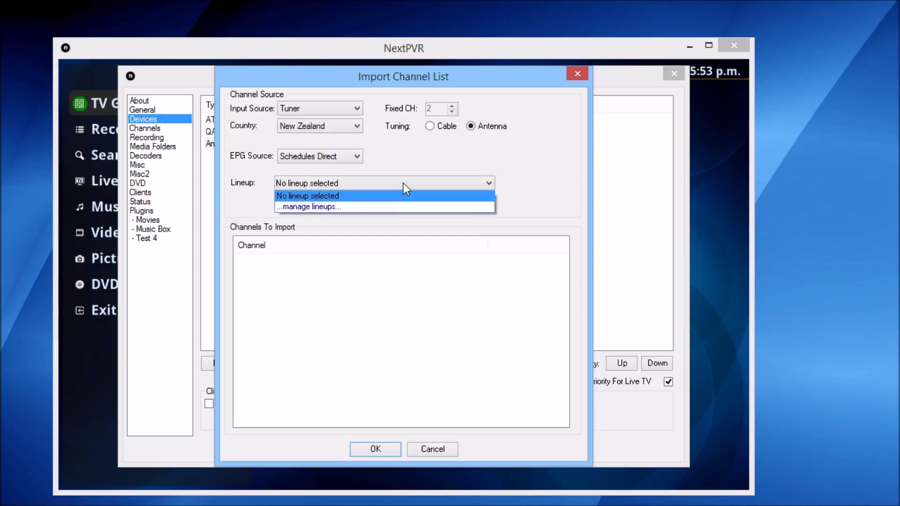
{"action": "left_click", "coordinate": [326, 207]}
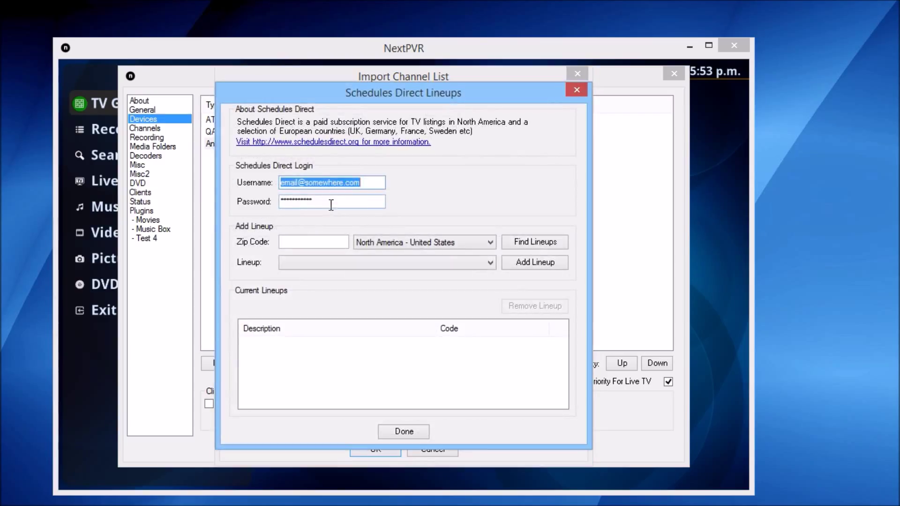
{"action": "left_click", "coordinate": [374, 183]}
Select the account username and password entries in the Lineups dialog.
{"action": "left_click_drag", "start_coordinate": [374, 183], "coordinate": [268, 182]}
{"action": "left_click", "coordinate": [337, 202]}
{"action": "left_click_drag", "start_coordinate": [337, 202], "coordinate": [263, 193]}
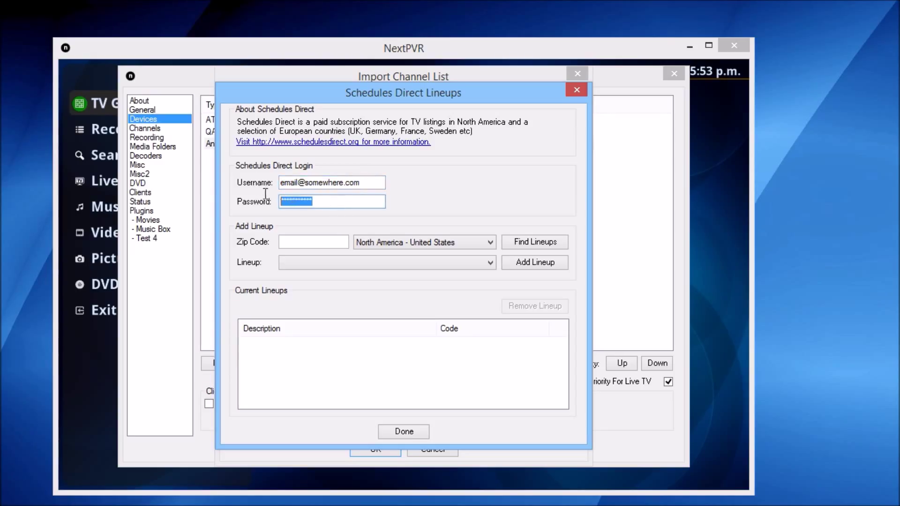
Find lineups for zip 11788 and add Cablevision of Hauppauge - Digital.
{"action": "left_click", "coordinate": [302, 240]}
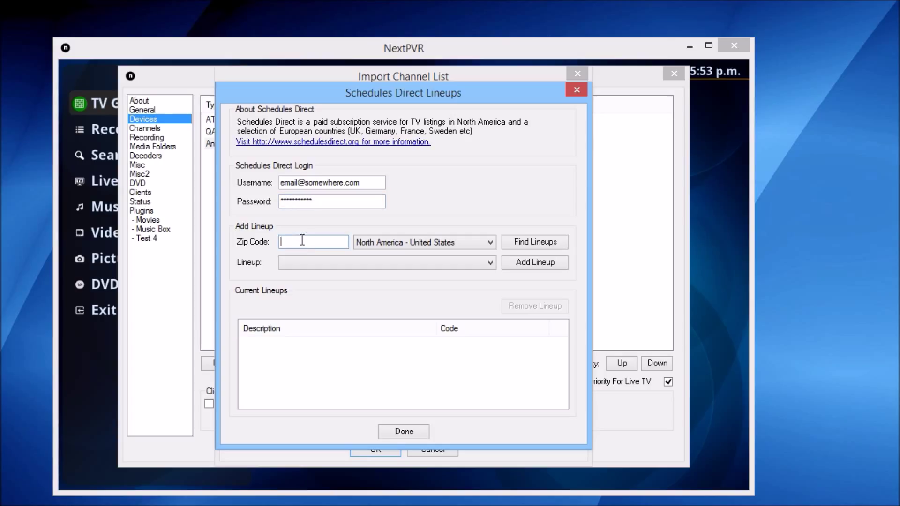
{"action": "type", "text": "11788"}
{"action": "left_click", "coordinate": [538, 241]}
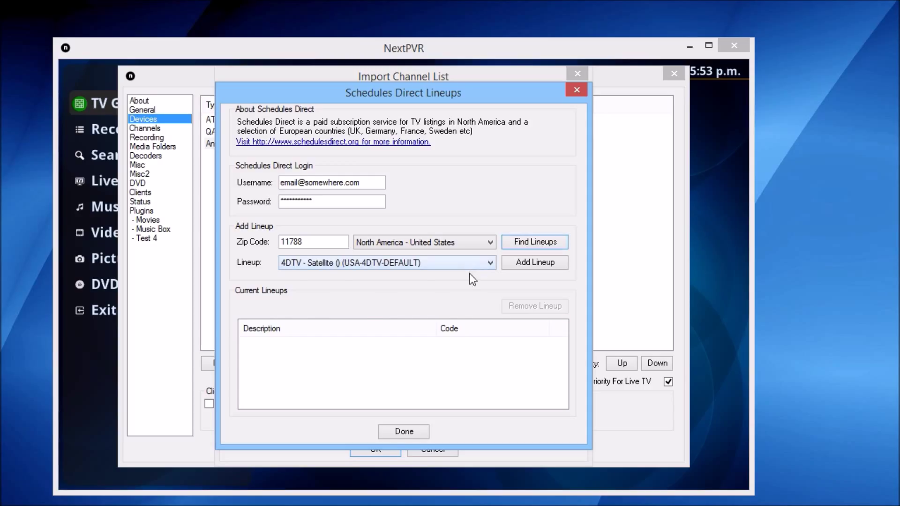
{"action": "left_click", "coordinate": [485, 264]}
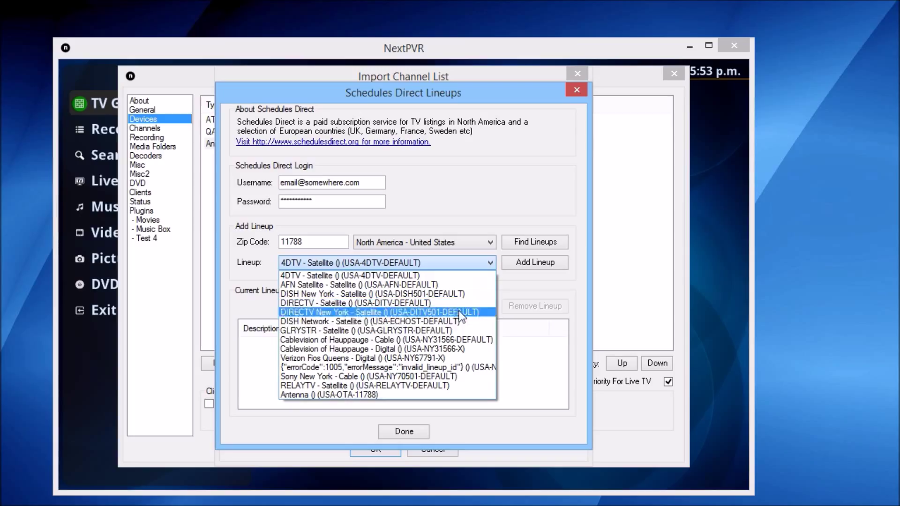
{"action": "left_click", "coordinate": [437, 349]}
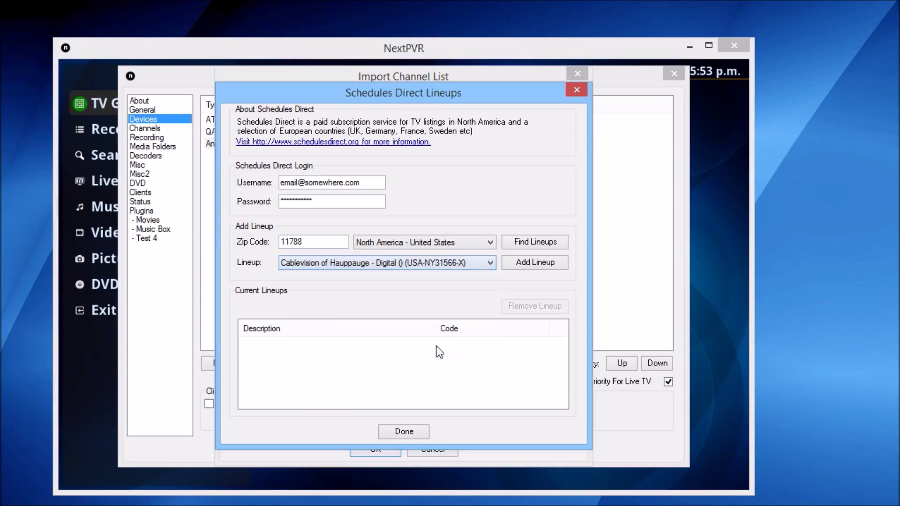
{"action": "left_click", "coordinate": [534, 263]}
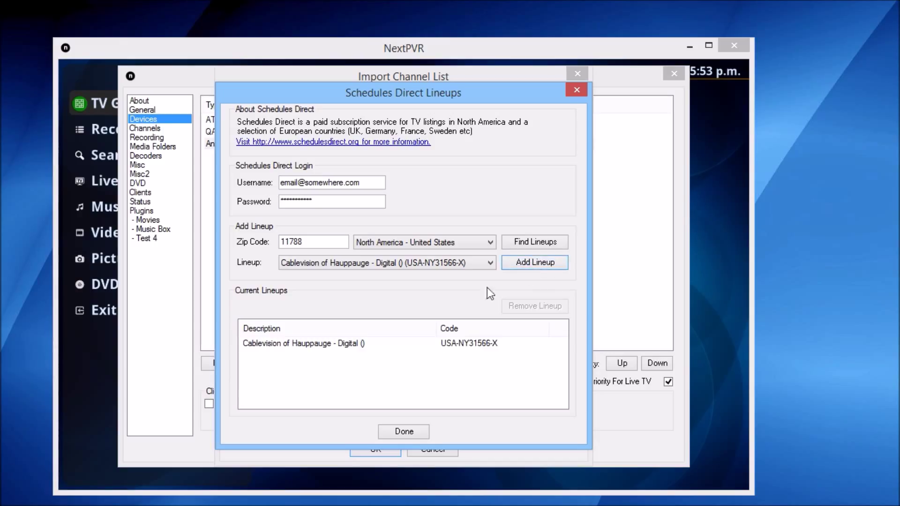
{"action": "left_click", "coordinate": [265, 346]}
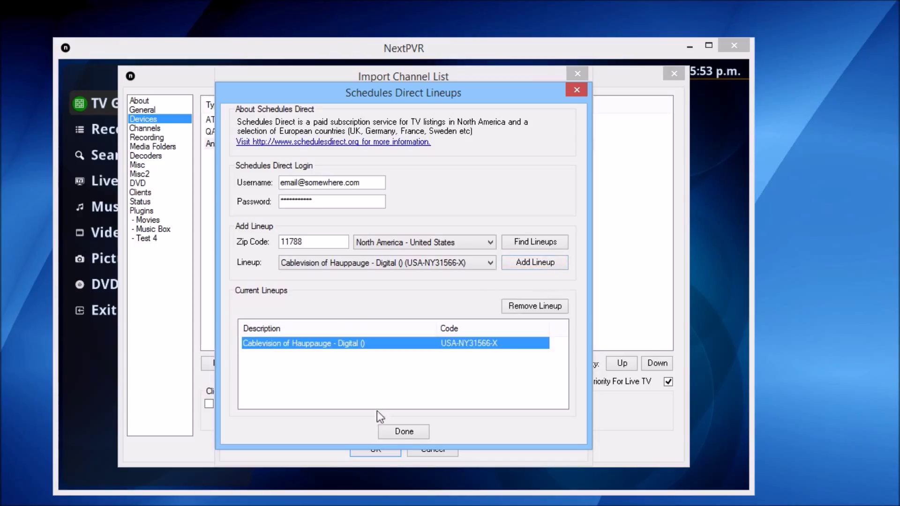
{"action": "left_click", "coordinate": [410, 437]}
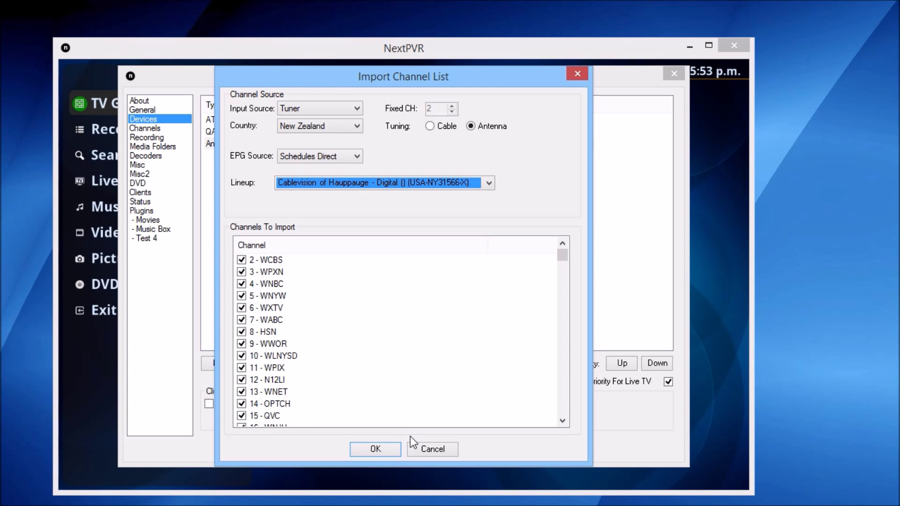
Untick channels 740 - CMTV2HD through 1300 - CV3D and import the remaining Cablevision channels.
{"action": "left_click_drag", "start_coordinate": [563, 253], "coordinate": [564, 348]}
{"action": "left_click", "coordinate": [290, 332]}
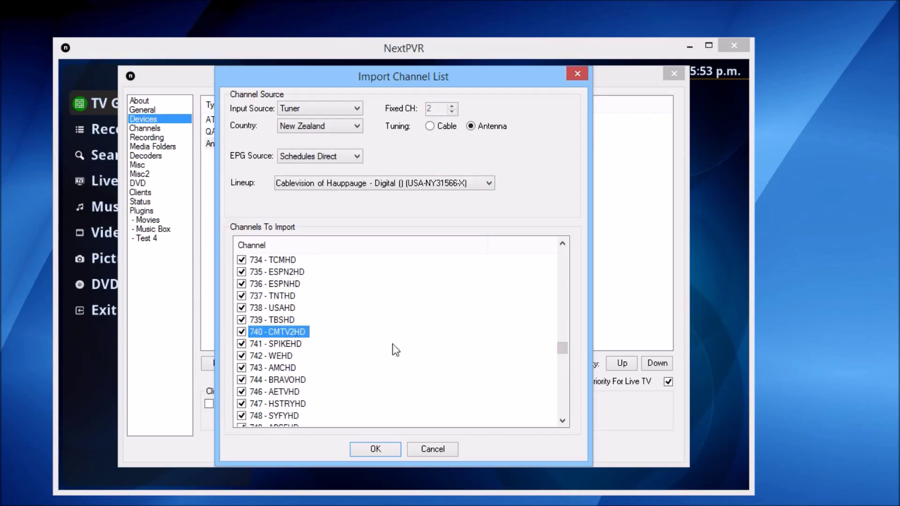
{"action": "left_click_drag", "start_coordinate": [564, 351], "coordinate": [558, 415]}
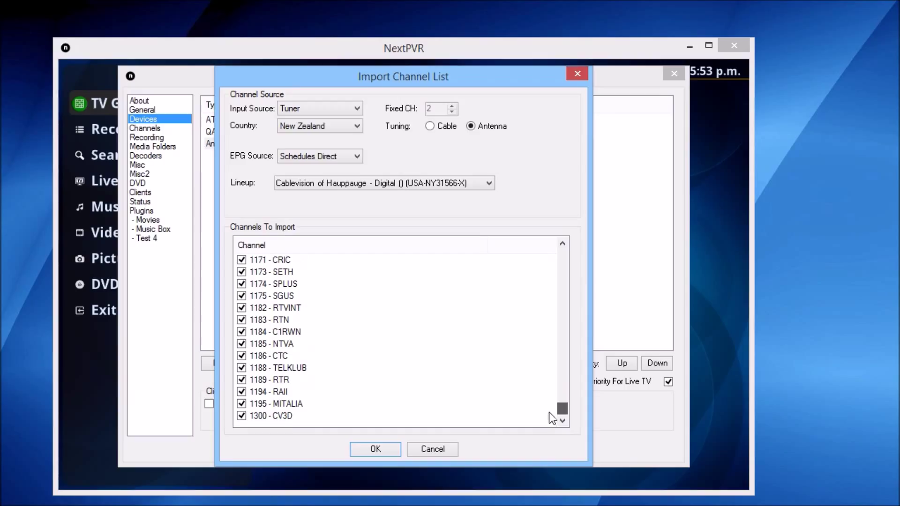
{"action": "left_click", "coordinate": [272, 416], "text": "shift"}
{"action": "left_click", "coordinate": [241, 403]}
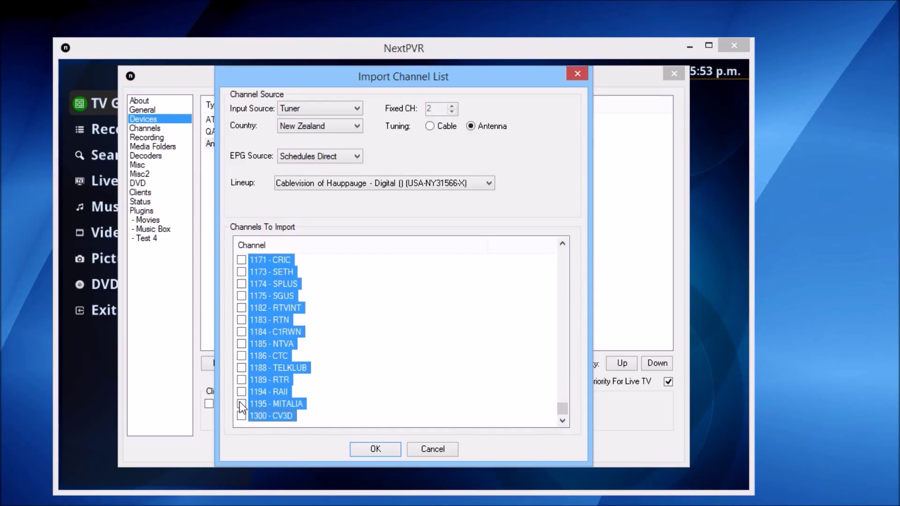
{"action": "left_click", "coordinate": [375, 447]}
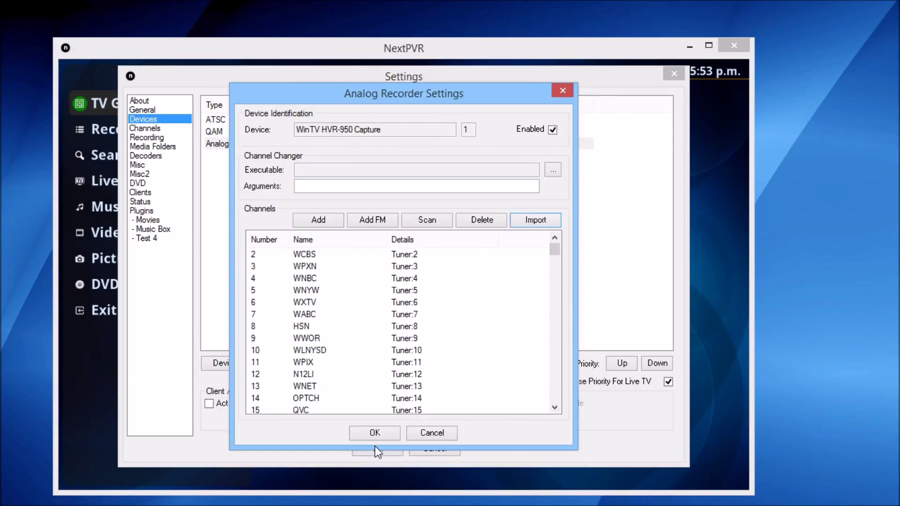
{"action": "left_click_drag", "start_coordinate": [555, 249], "coordinate": [533, 235]}
Set HaupBlast.exe with {channel} arguments as the channel changer and save the device.
{"action": "left_click", "coordinate": [553, 172]}
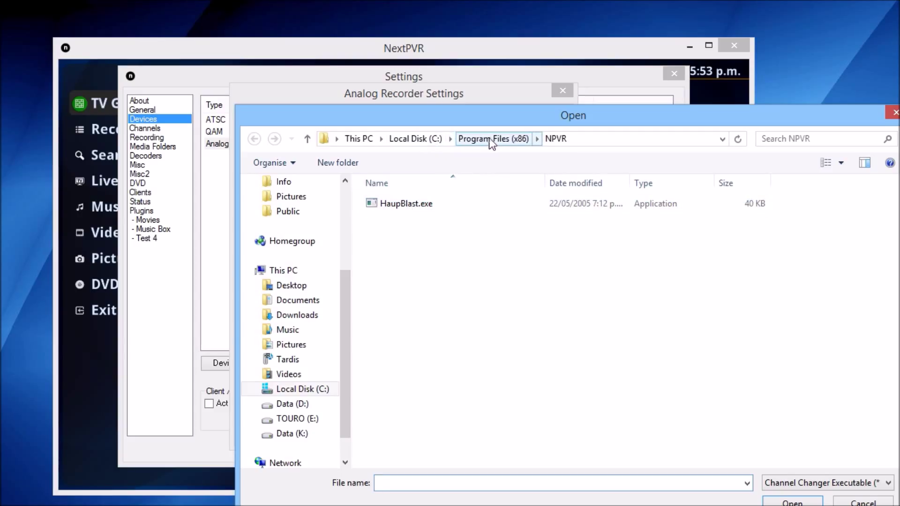
{"action": "double_click", "coordinate": [413, 200]}
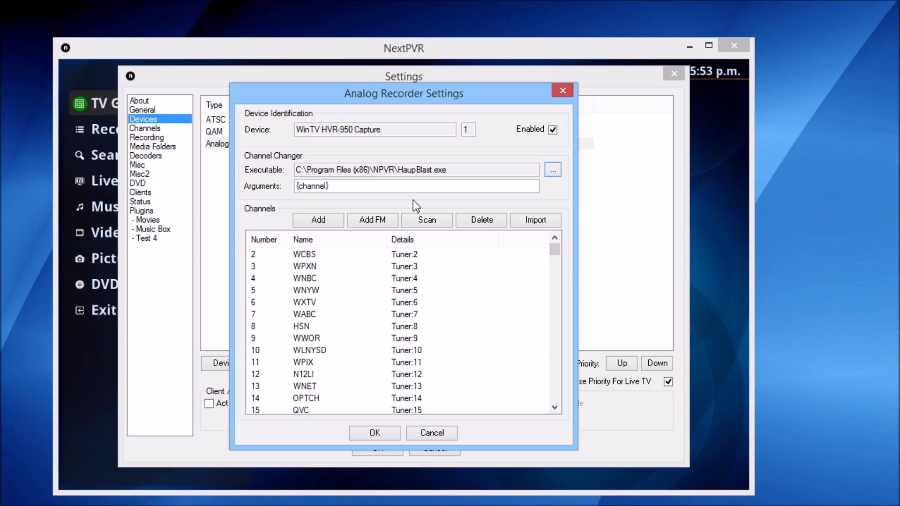
{"action": "left_click", "coordinate": [375, 433]}
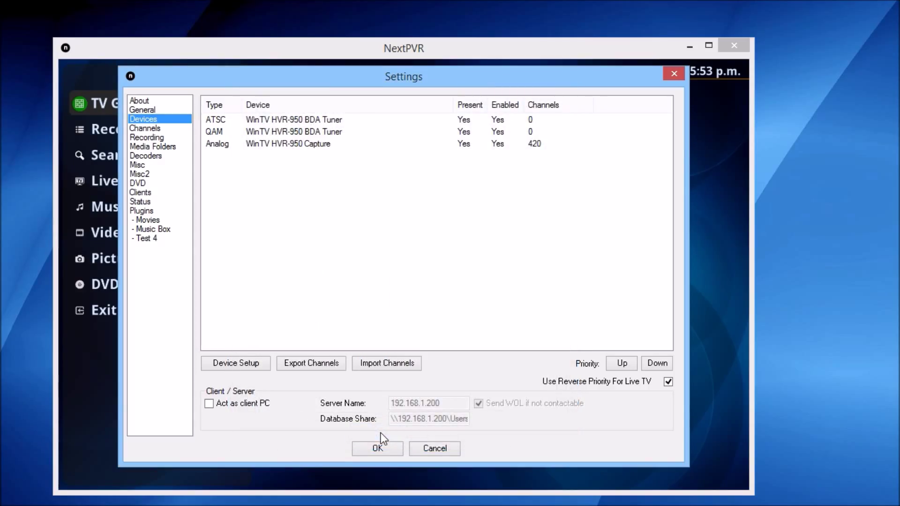
Run an EPG update for all 420 channels from the Channels page.
{"action": "left_click", "coordinate": [155, 129]}
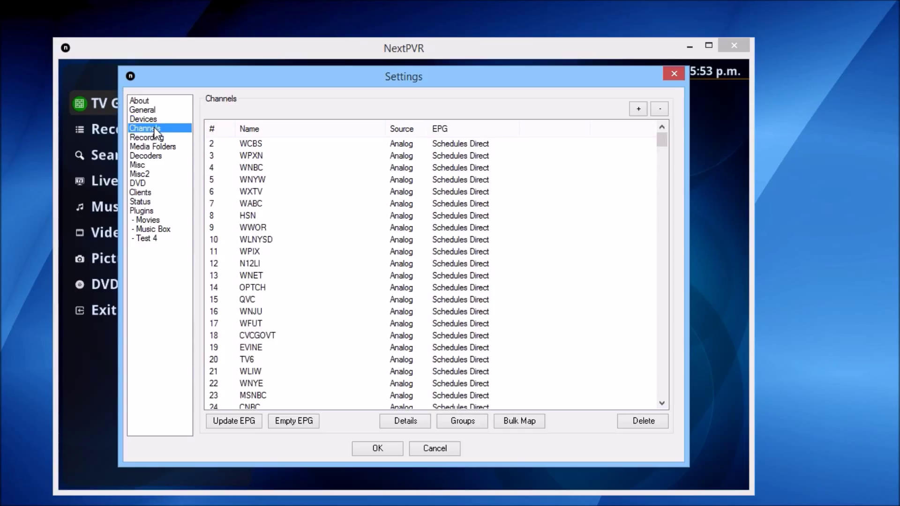
{"action": "left_click", "coordinate": [241, 425]}
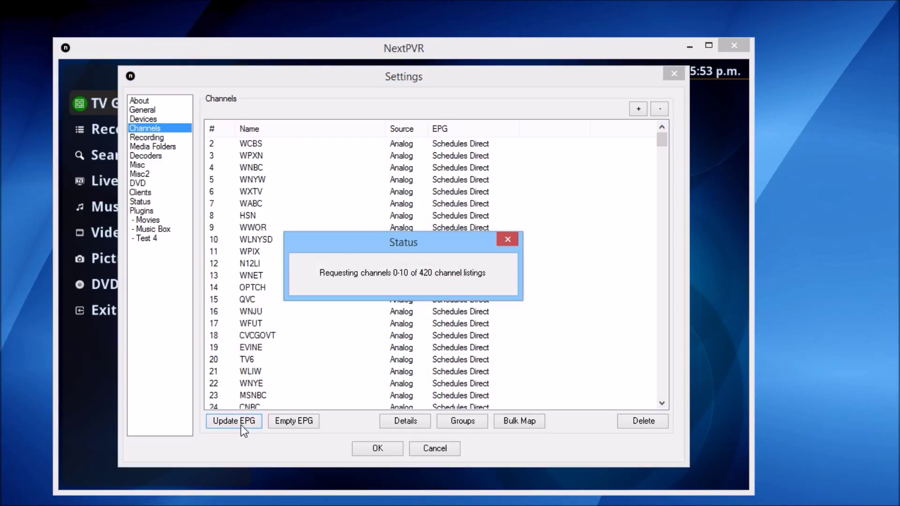